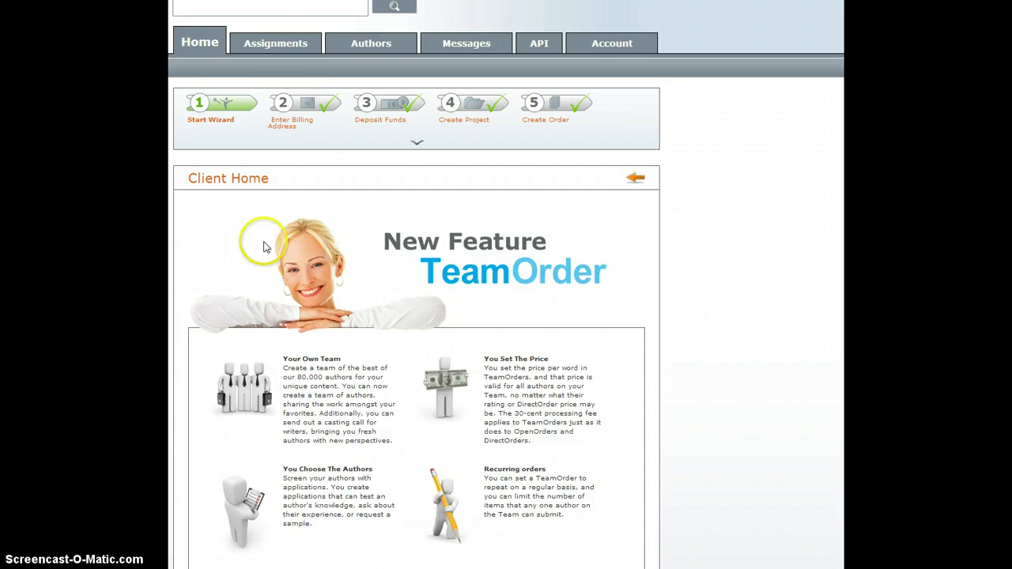
# - Go to Assignments > Export to reach the XML-RPC Export settings
pyautogui.click(271, 44)
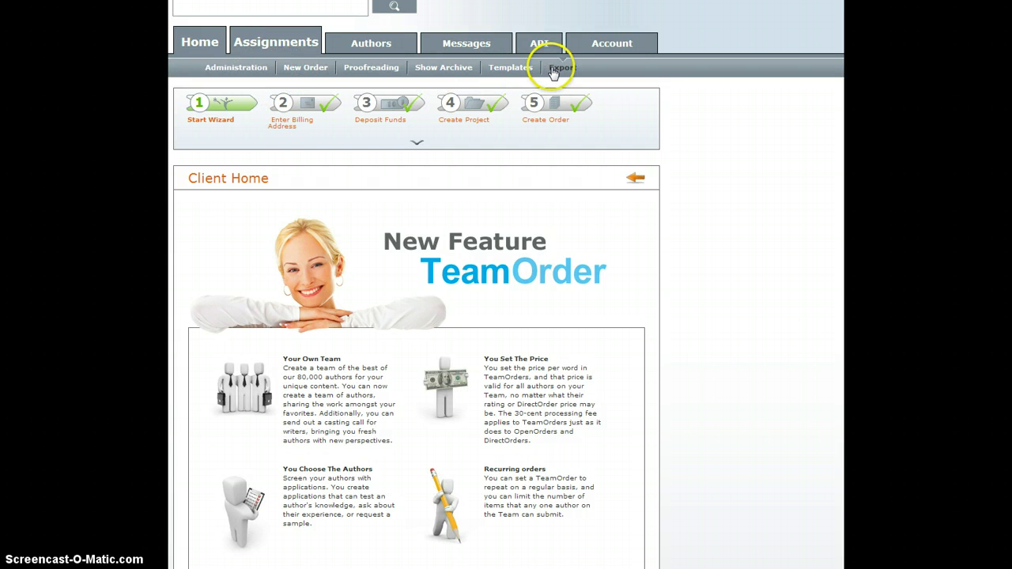
pyautogui.click(557, 68)
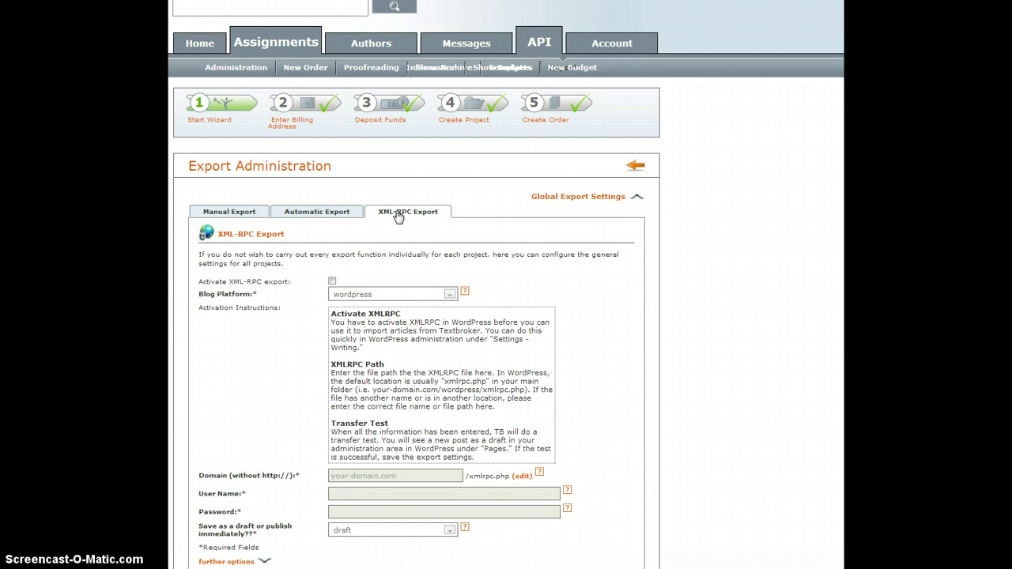
# - Activate XML-RPC export and set the blog platform to wordpress after trying joomla
pyautogui.click(332, 281)
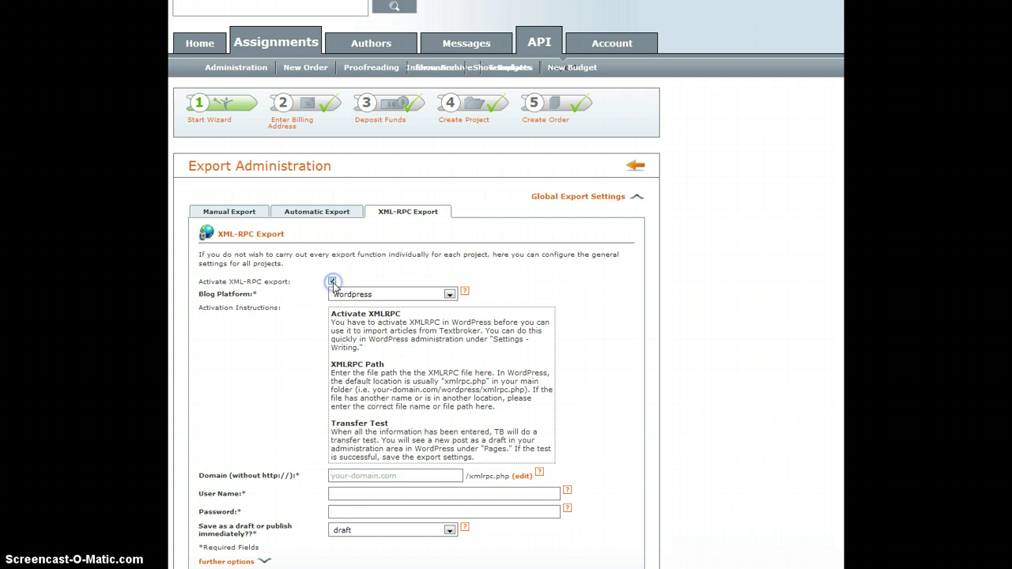
pyautogui.click(363, 298)
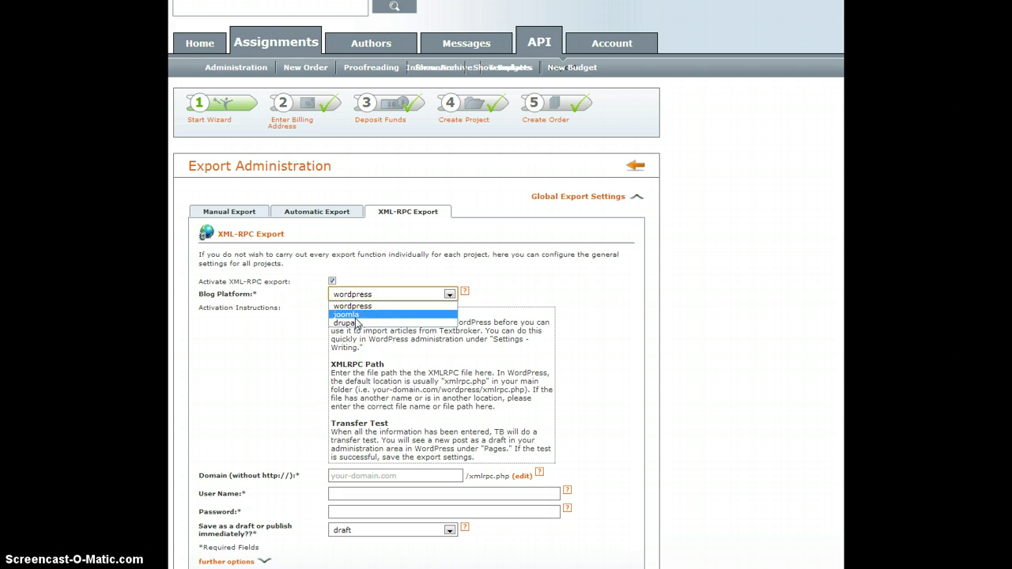
pyautogui.click(355, 316)
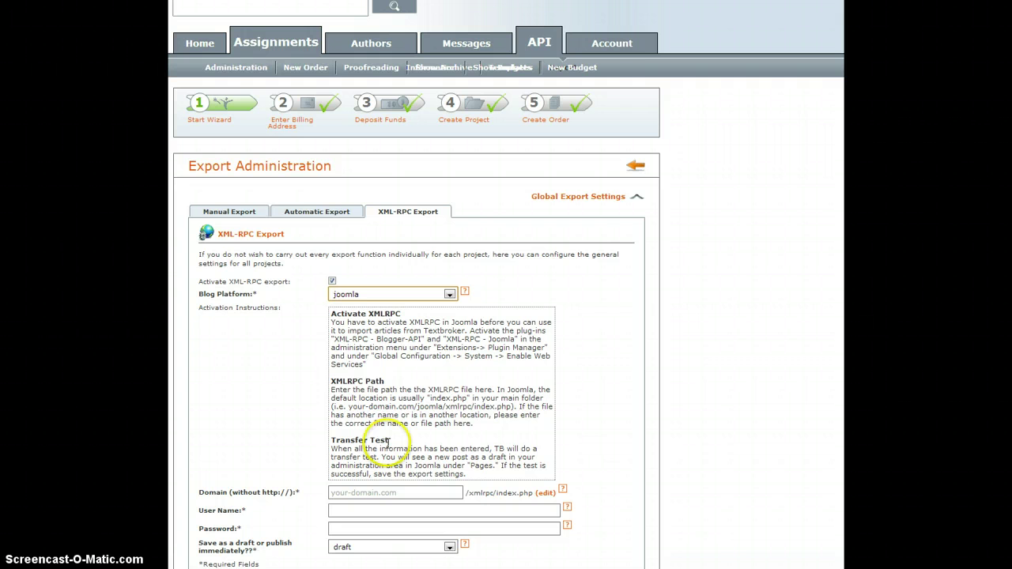
pyautogui.click(405, 296)
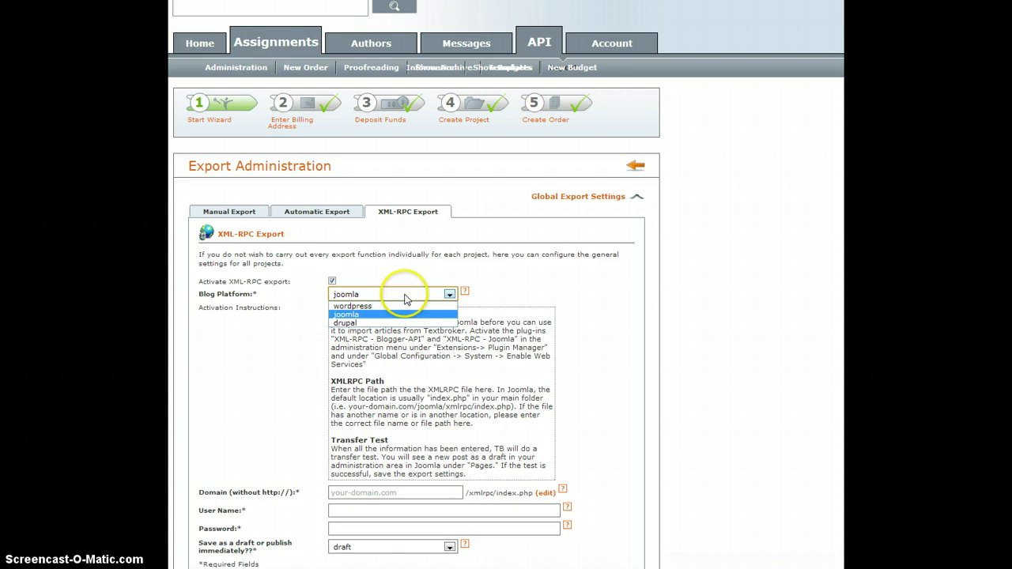
pyautogui.click(387, 307)
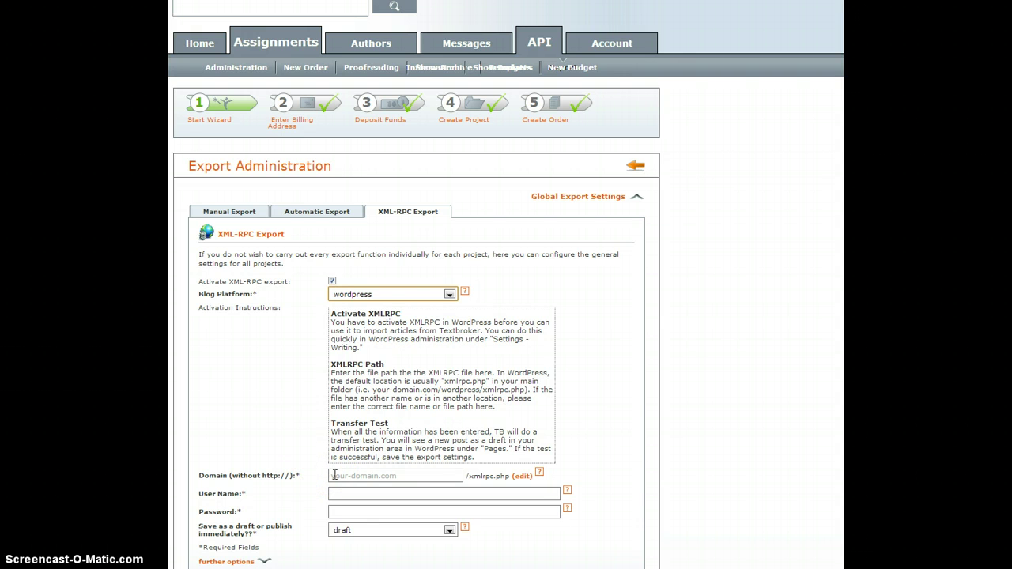
# - In WordPress Writing Settings, enable XML-RPC remote publishing
pyautogui.click(295, 420)
pyautogui.click(342, 305)
pyautogui.click(373, 342)
# - Keep the XML-RPC checkbox ticked and save the WordPress Writing settings
pyautogui.click(301, 412)
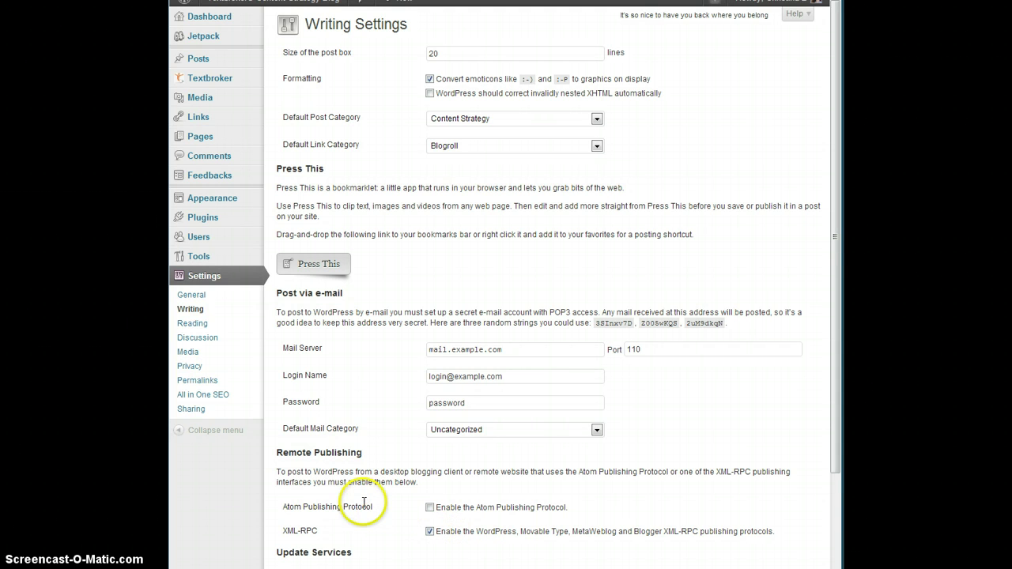
pyautogui.scroll(-3, 363, 506)
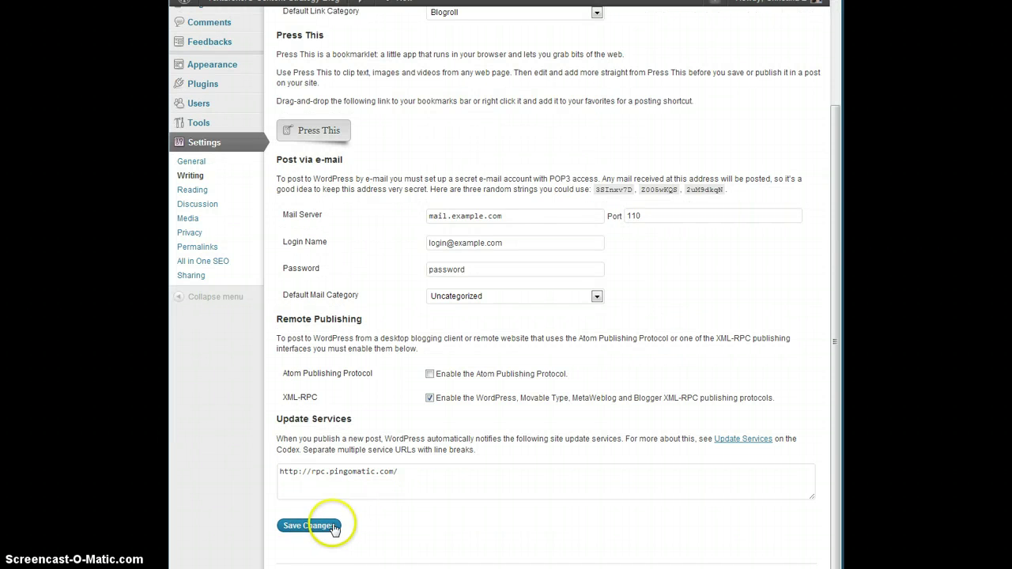
pyautogui.click(311, 526)
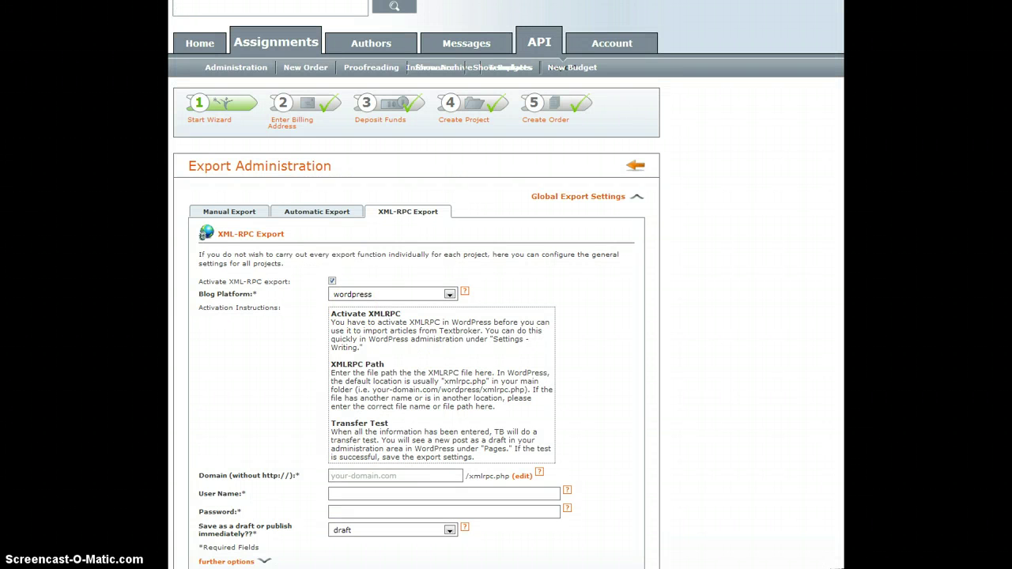
# - Enter blog.textbroker.com as the blog domain
pyautogui.click(366, 475)
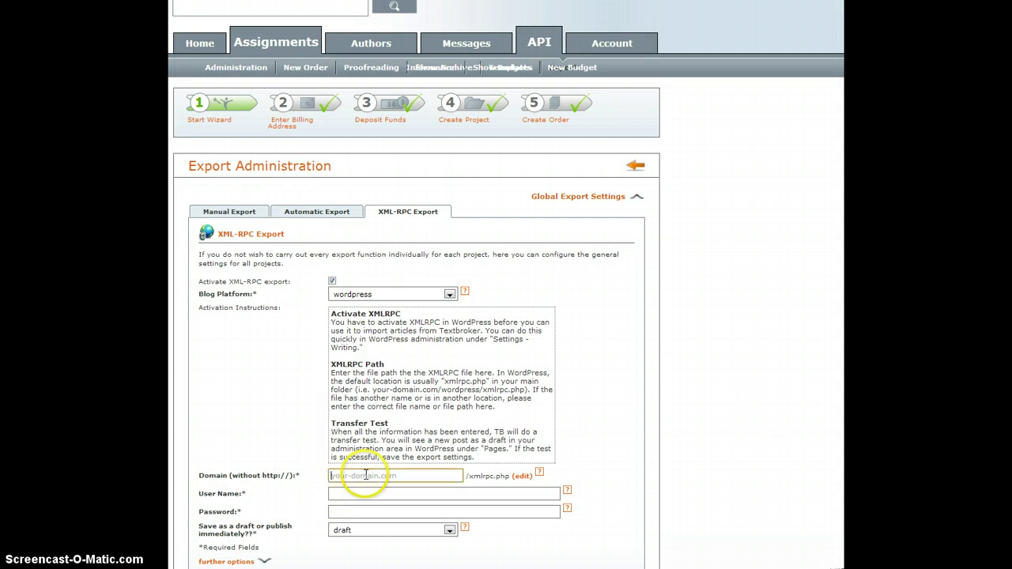
pyautogui.write('blog.textbr')
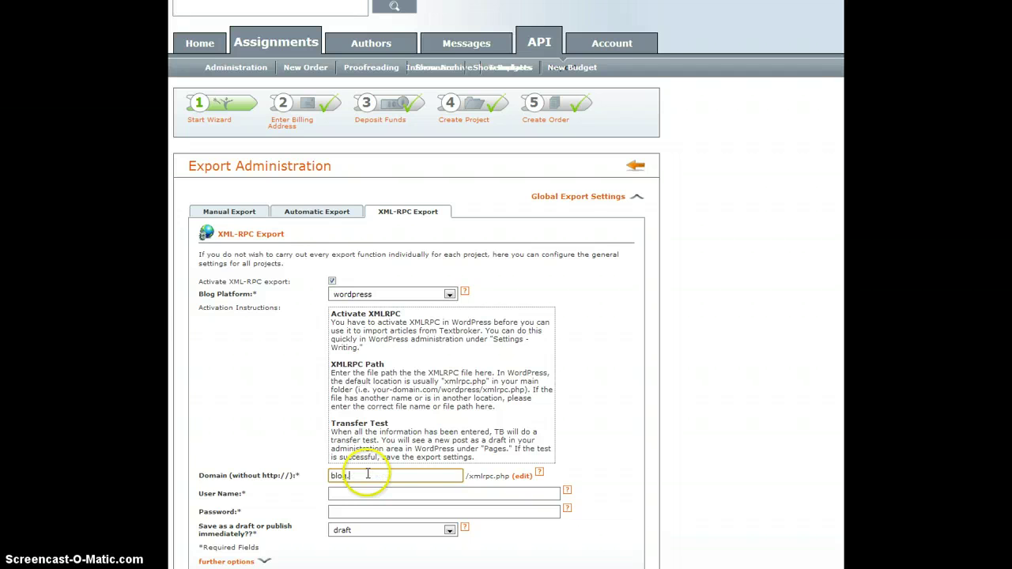
pyautogui.write('oker.com')
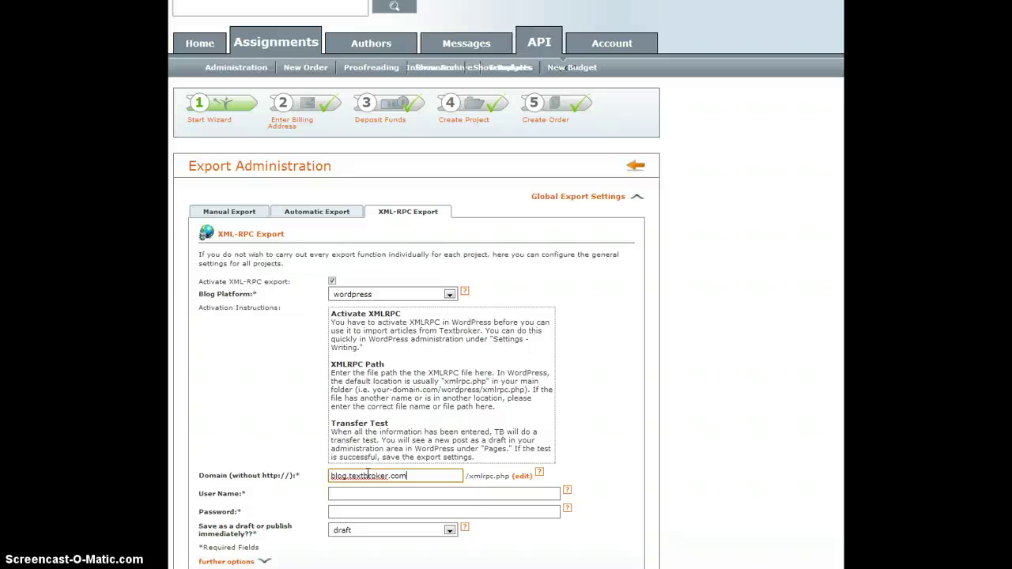
pyautogui.moveTo(368, 473)
pyautogui.mouseDown()
pyautogui.moveTo(409, 477)
pyautogui.moveTo(332, 473)
pyautogui.moveTo(360, 478)
pyautogui.mouseUp()
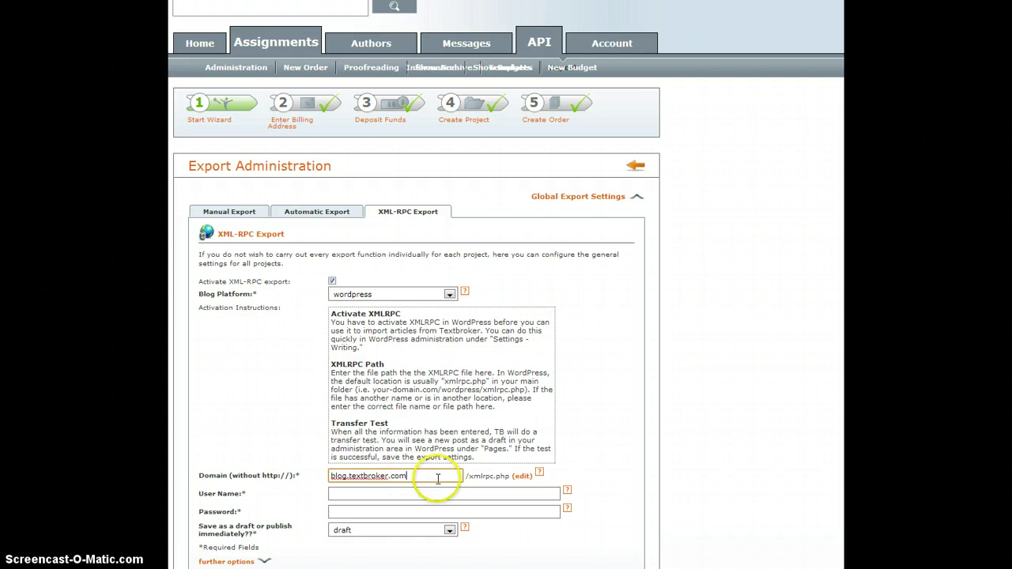
# - Change the XML-RPC path from /blog/xmlrpc.php to /xmlrpc.php
pyautogui.click(525, 477)
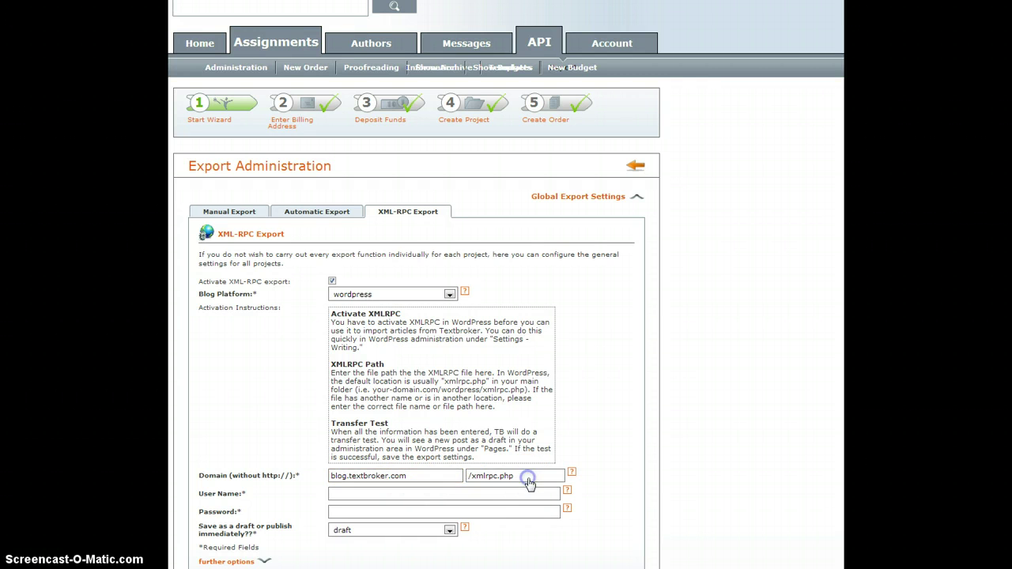
pyautogui.click(468, 476)
pyautogui.write('/blog')
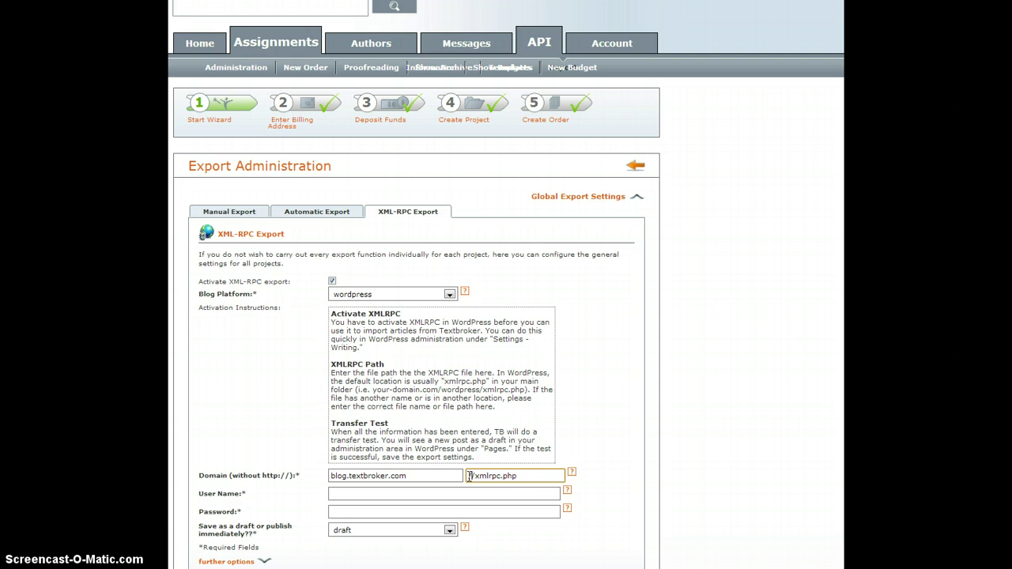
pyautogui.click(488, 476)
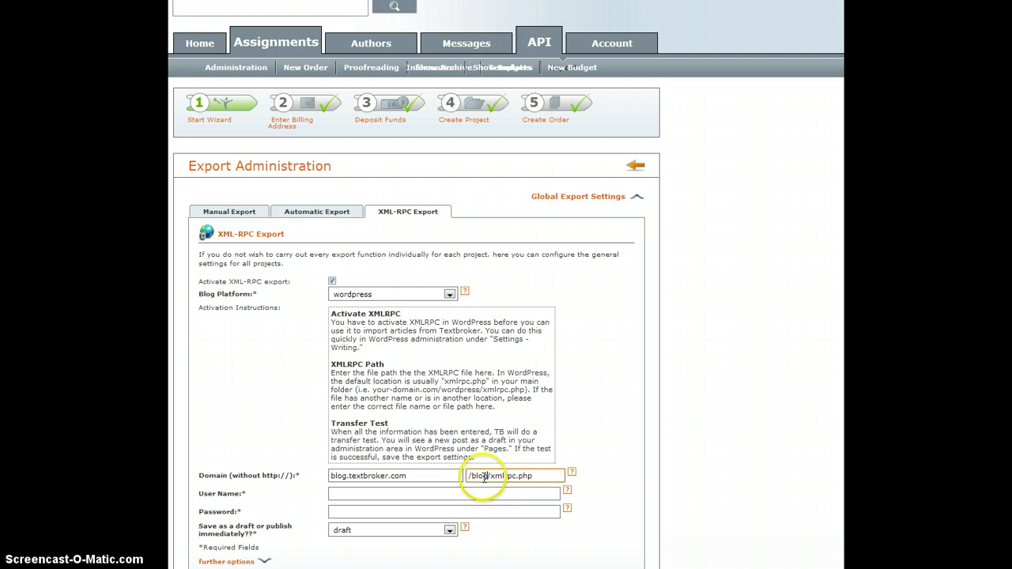
pyautogui.moveTo(491, 476); pyautogui.dragTo(446, 475)
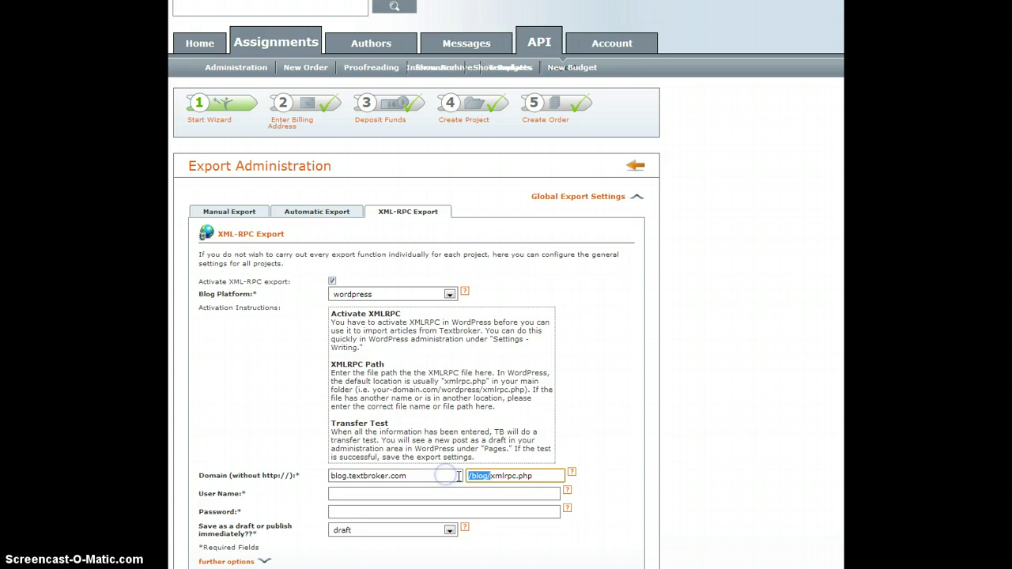
pyautogui.write('/')
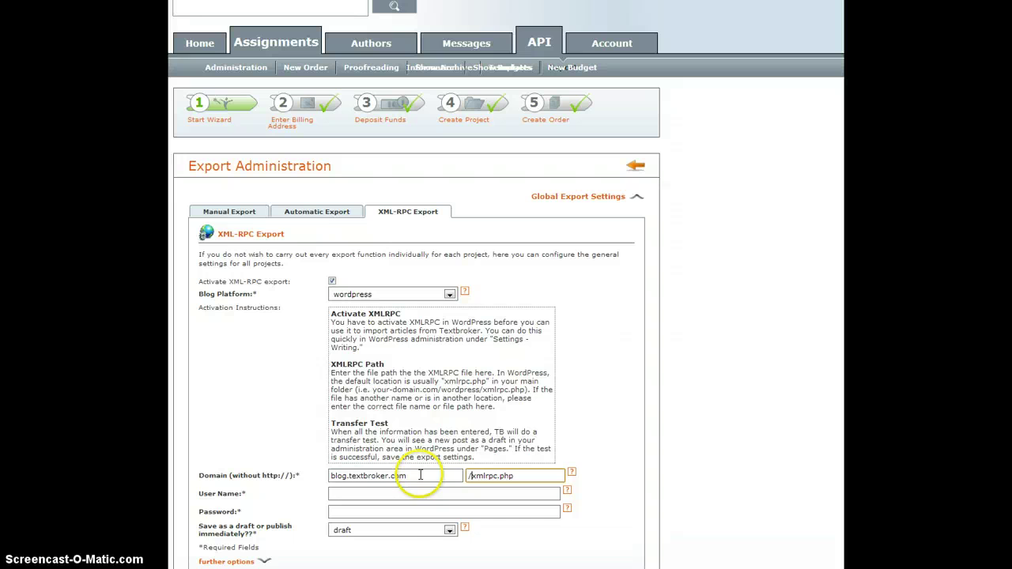
# - Enter 'admin' as the user name and keep exported articles saved as draft
pyautogui.click(357, 491)
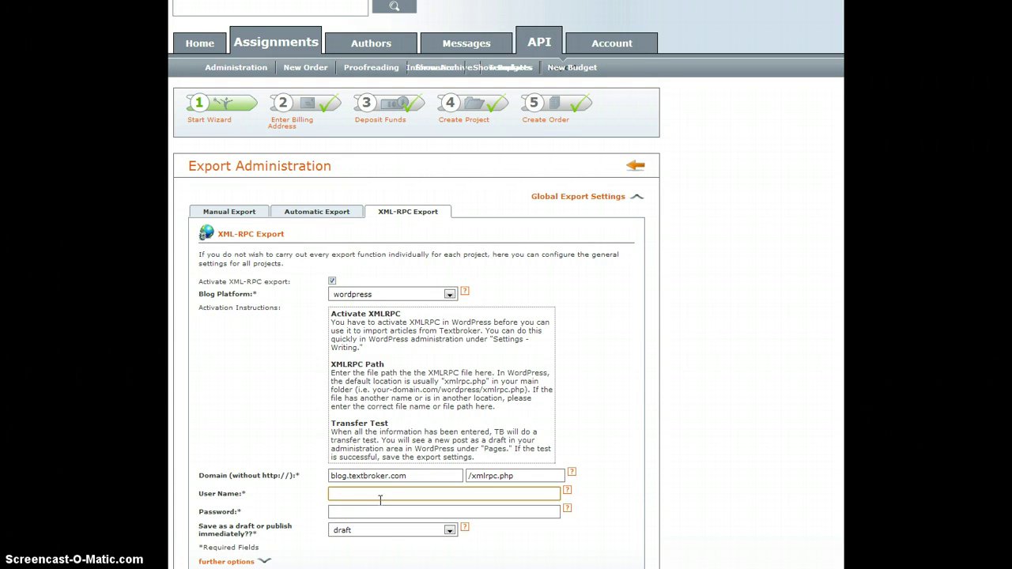
pyautogui.write('admin')
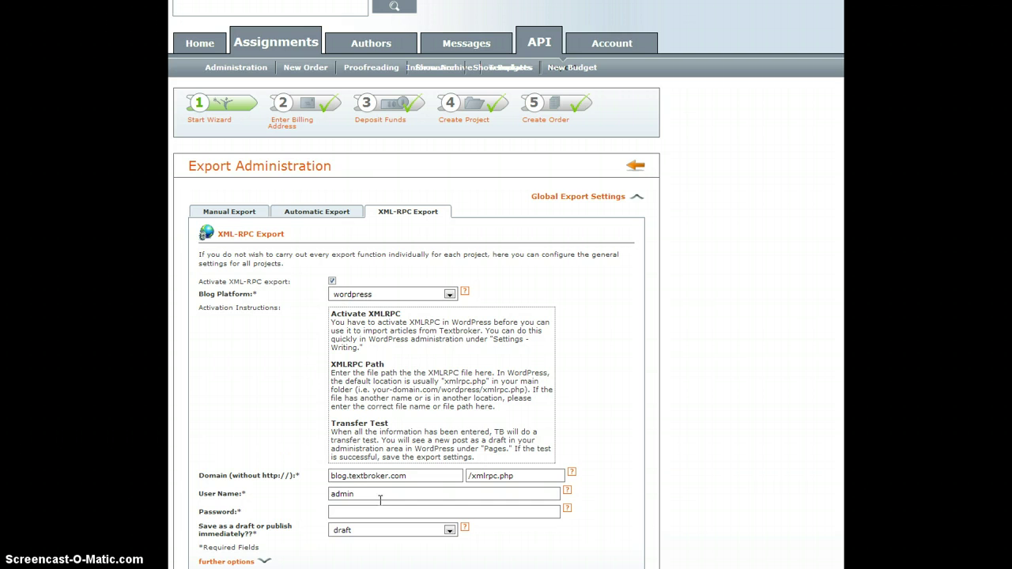
pyautogui.scroll(-2, 380, 499)
pyautogui.click(363, 403)
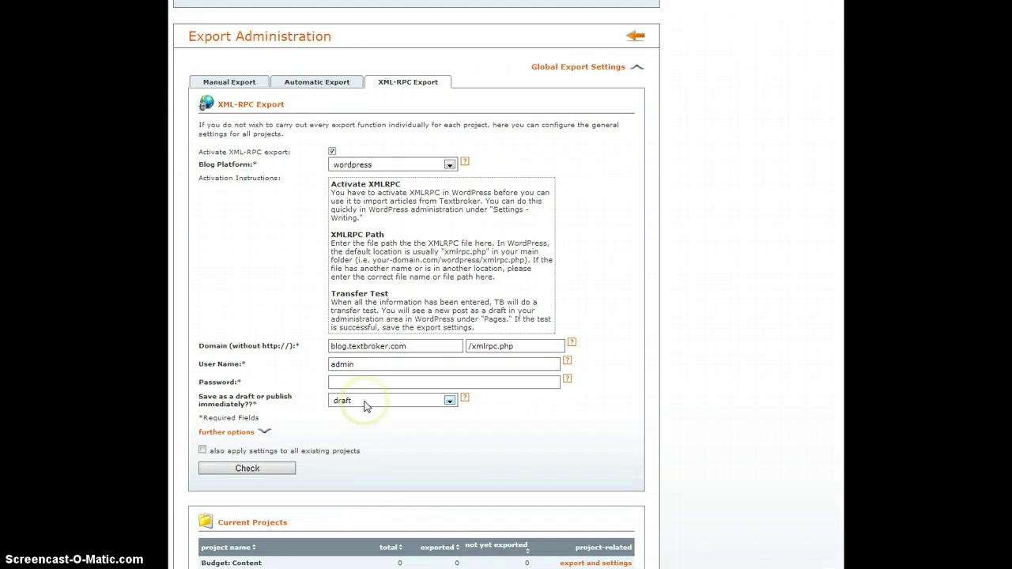
pyautogui.click(364, 405)
pyautogui.click(364, 405)
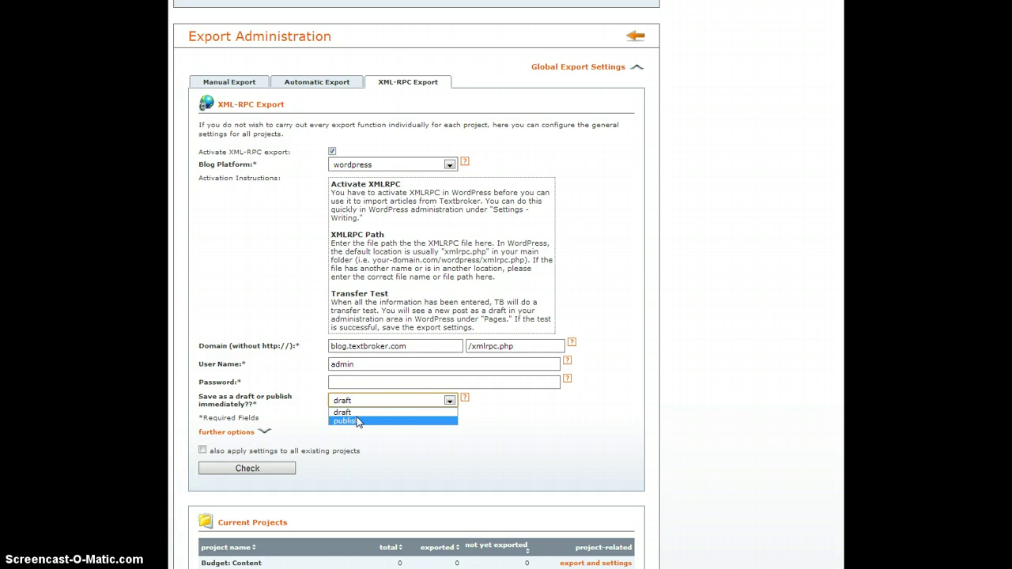
pyautogui.click(372, 403)
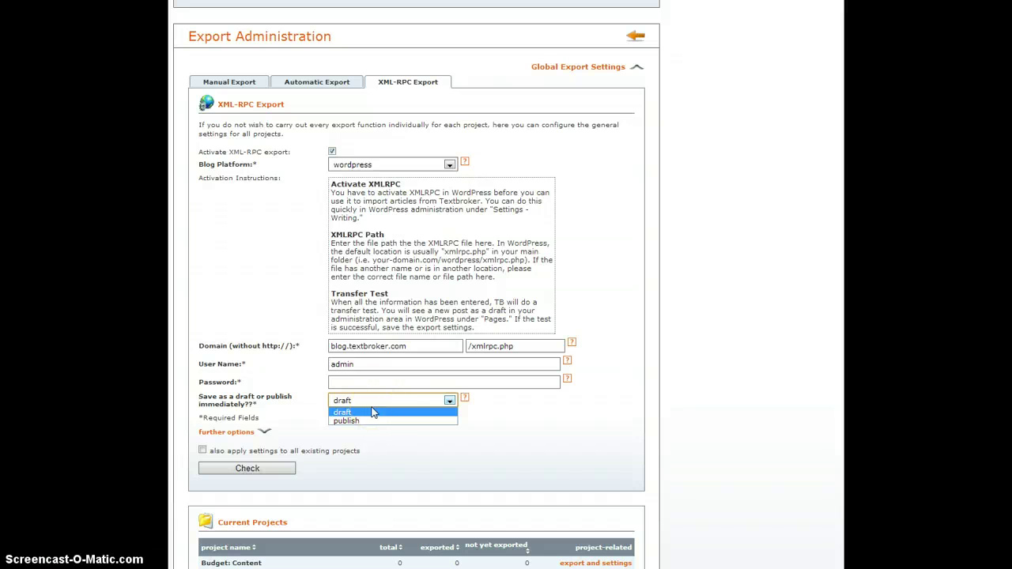
pyautogui.click(293, 412)
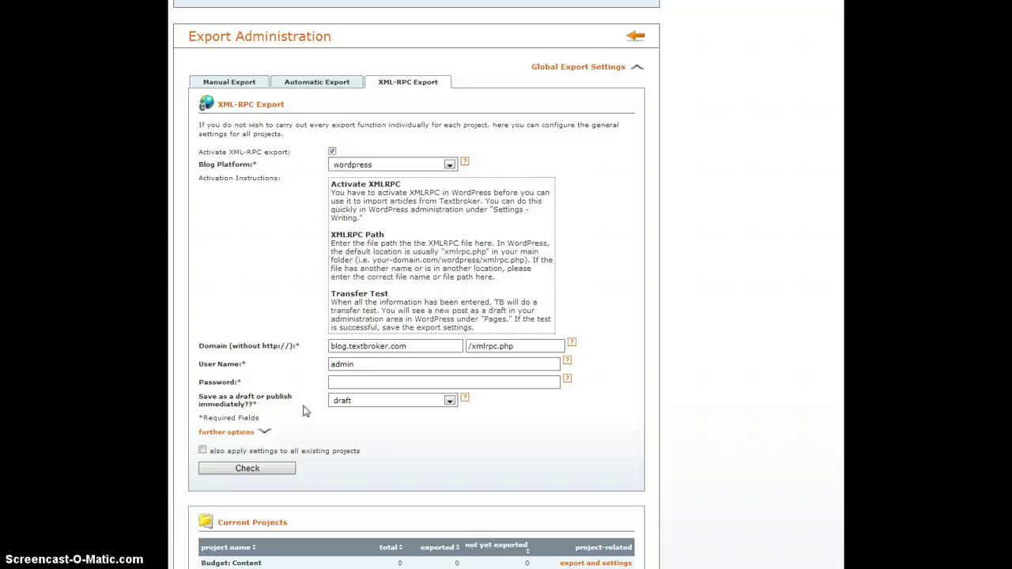
# - Show further options, set Publish as to Blog post and keep Blog ID 1
pyautogui.click(217, 432)
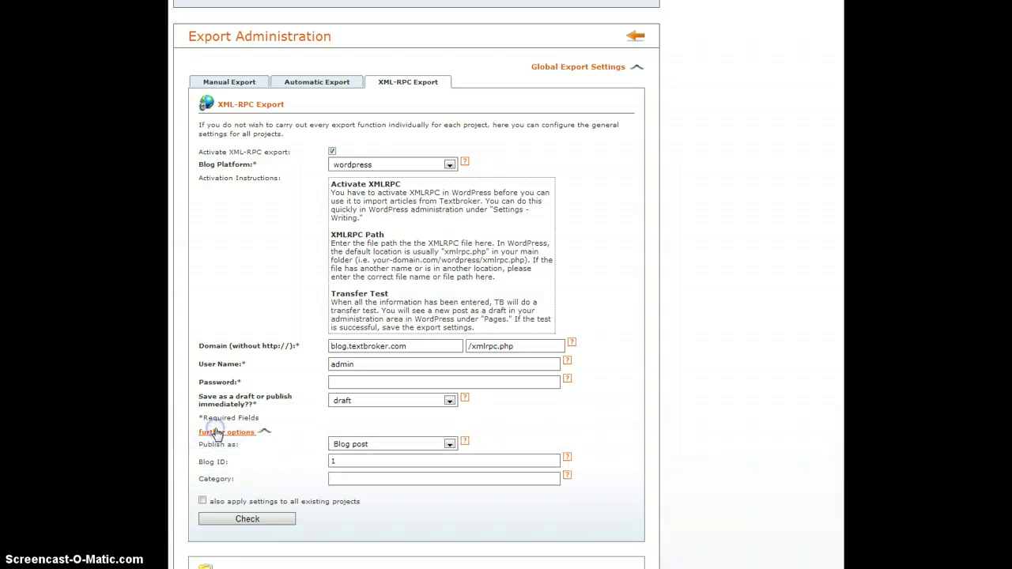
pyautogui.click(395, 445)
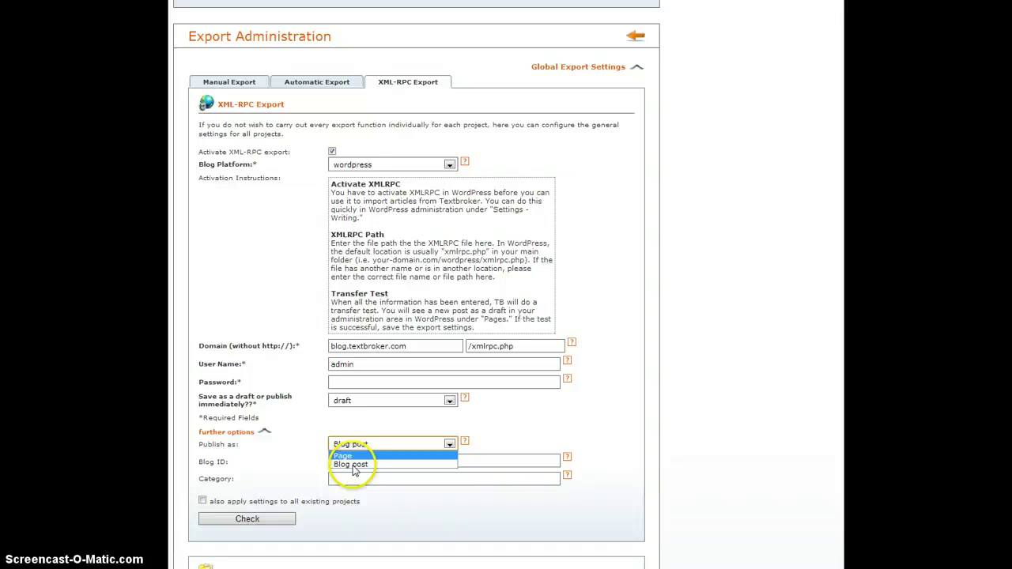
pyautogui.click(352, 464)
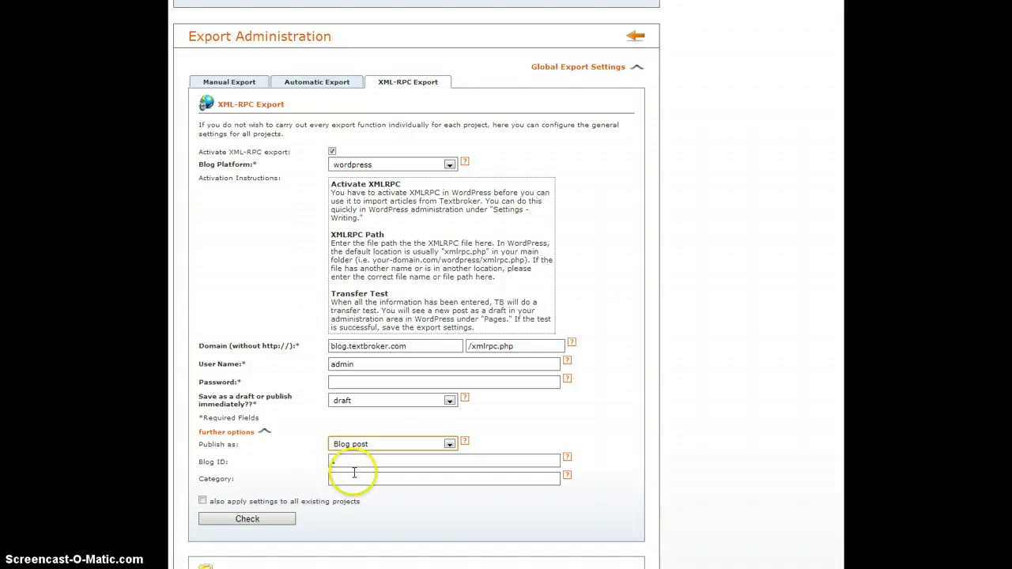
pyautogui.click(359, 462)
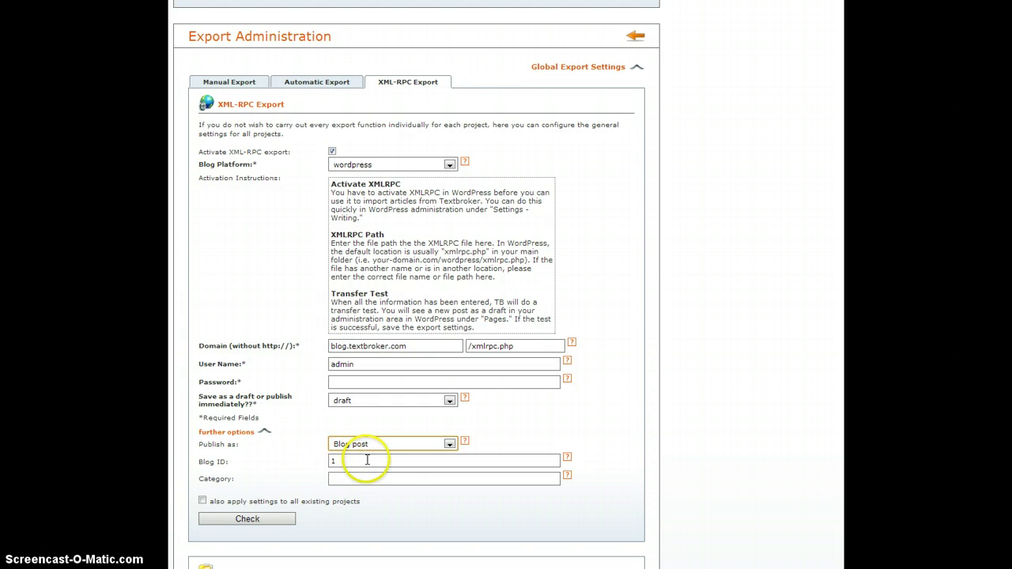
pyautogui.click(340, 479)
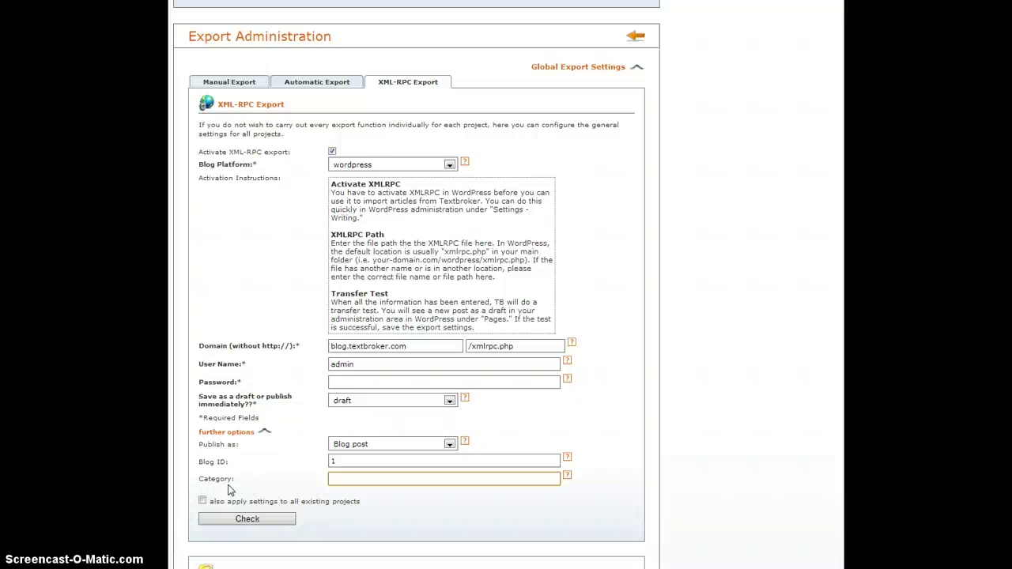
# - Run the Check transfer test, which fails with a bad login error, then select the Password field
pyautogui.click(241, 519)
pyautogui.click(239, 519)
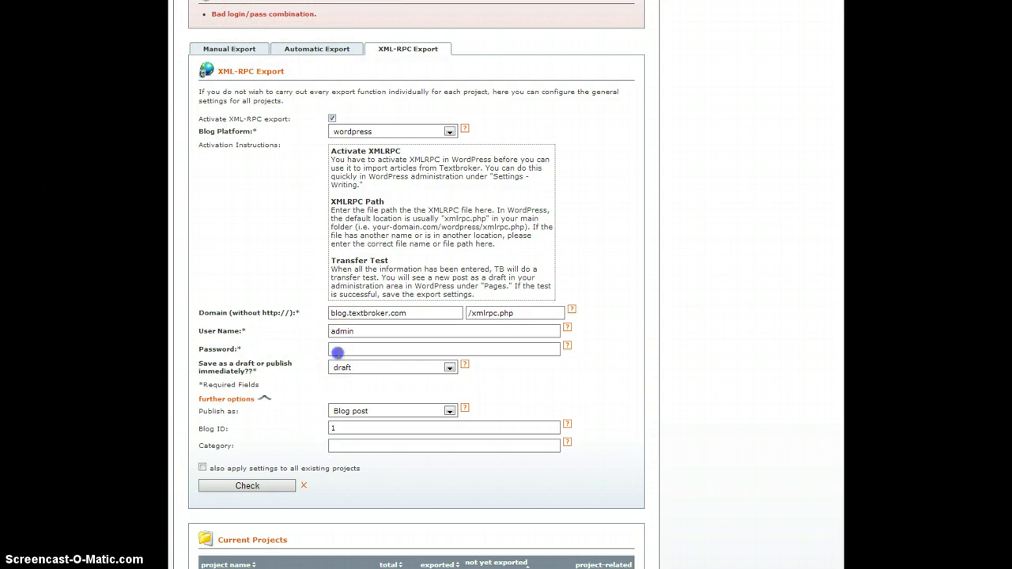
pyautogui.click(338, 349)
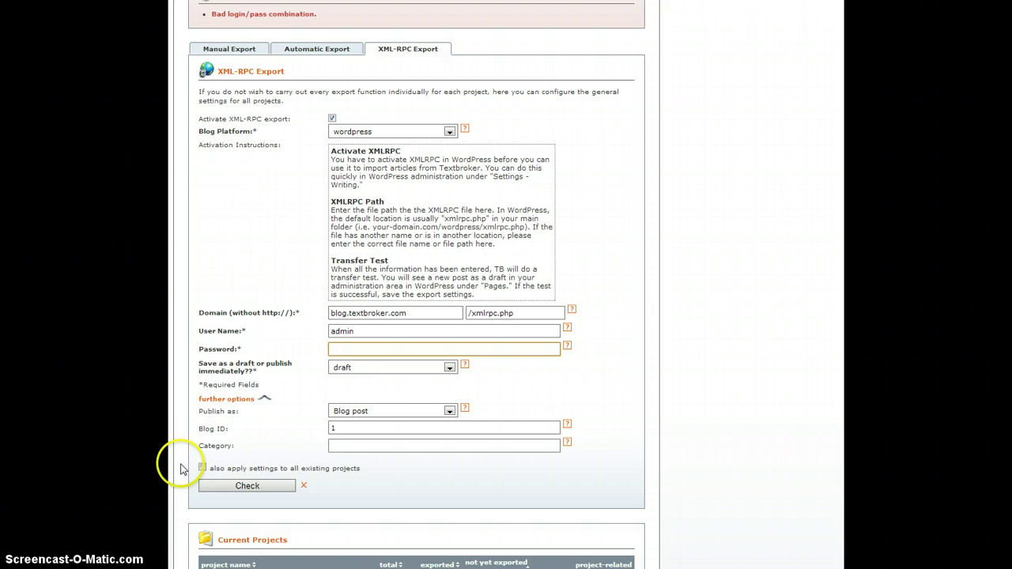